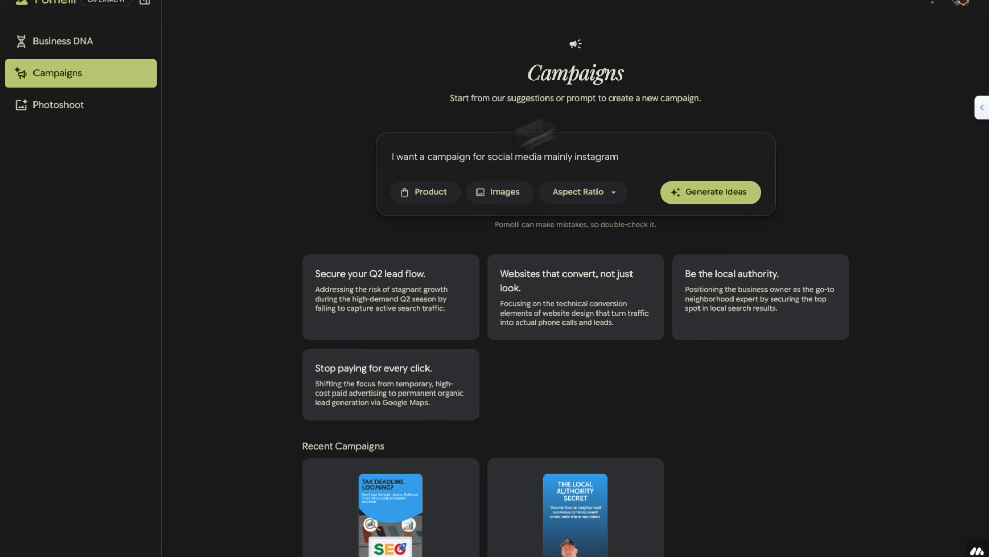
- Open the suggested "Dominate the Google 3-pack." campaign and look over its creatives
scroll(821, 462, "down", 5)
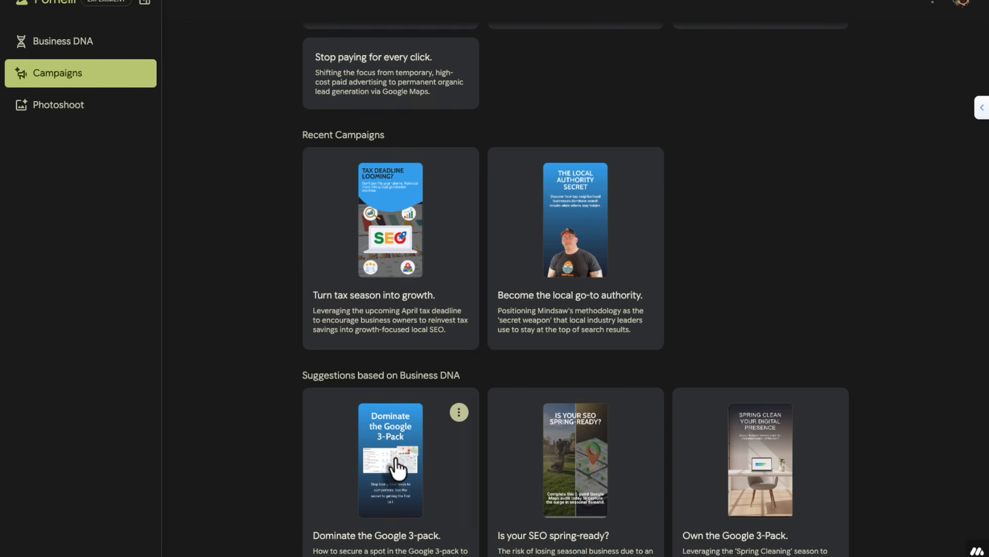
left_click(398, 469)
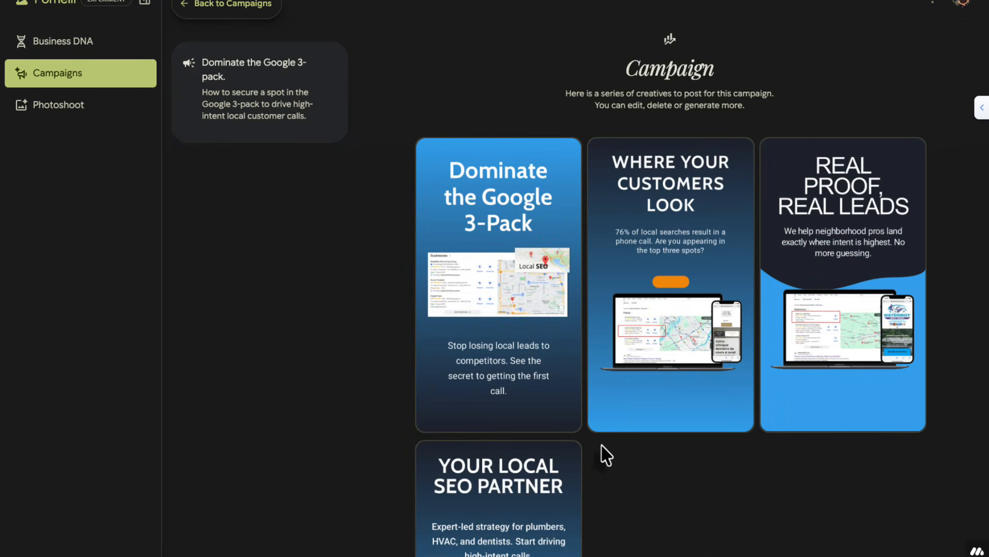
mouse_move(536, 292)
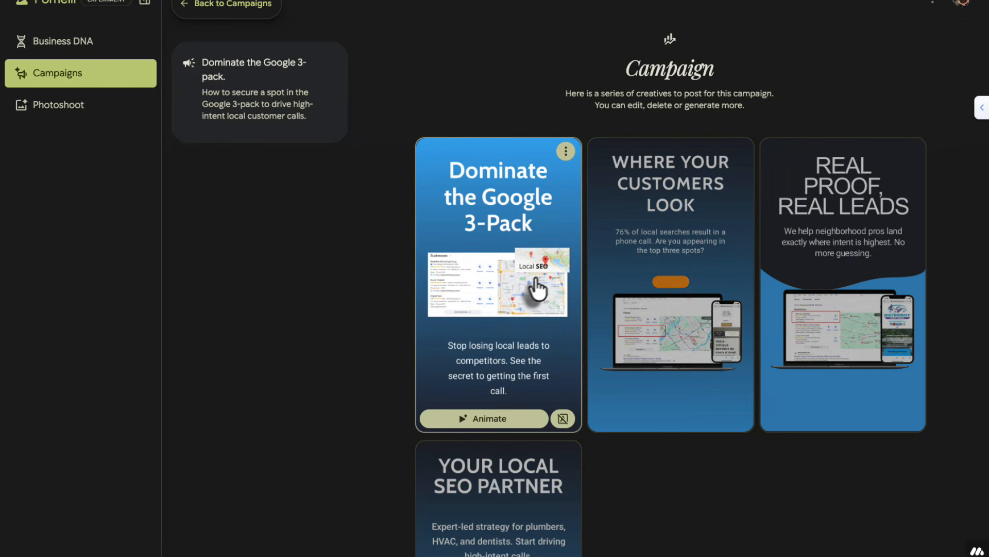
mouse_move(690, 264)
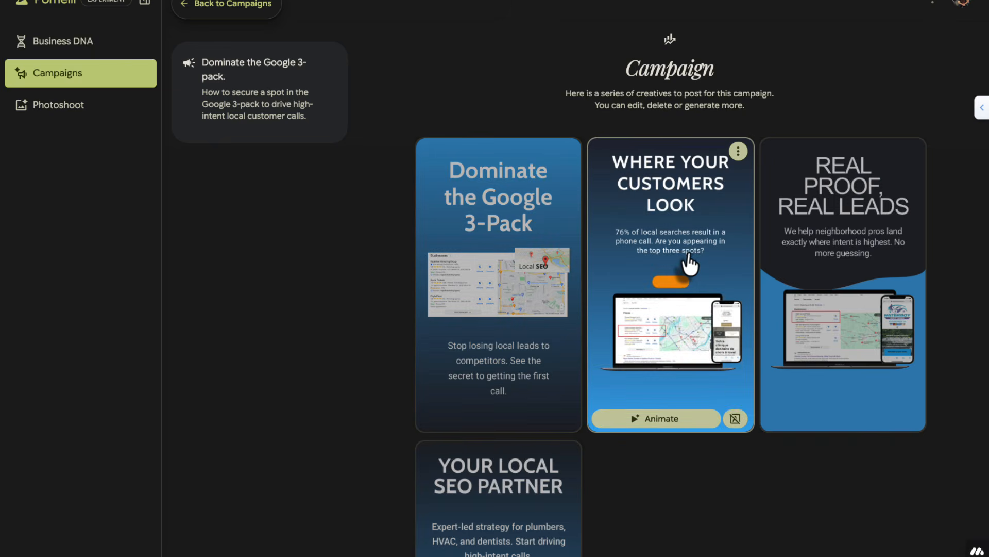
mouse_move(806, 259)
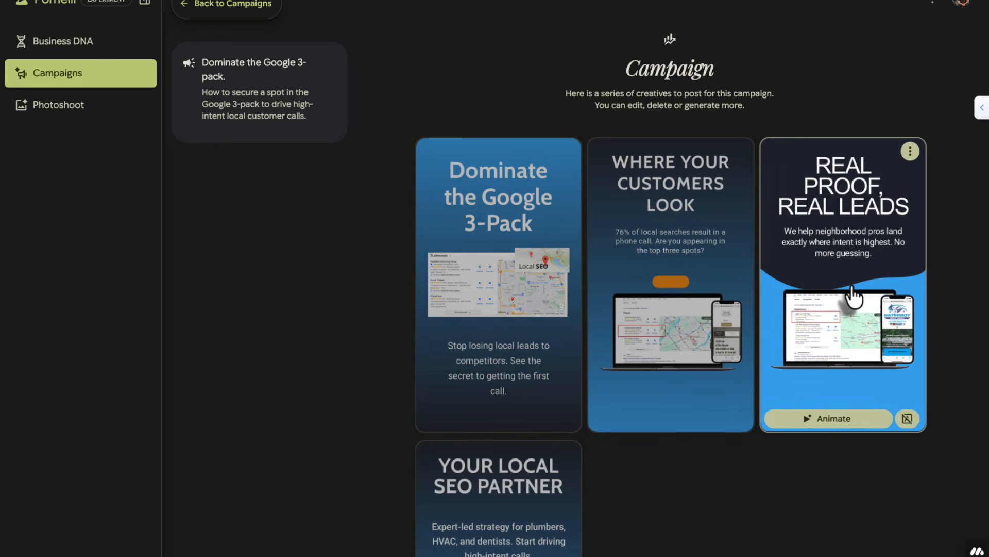
scroll(586, 338, "down", 4)
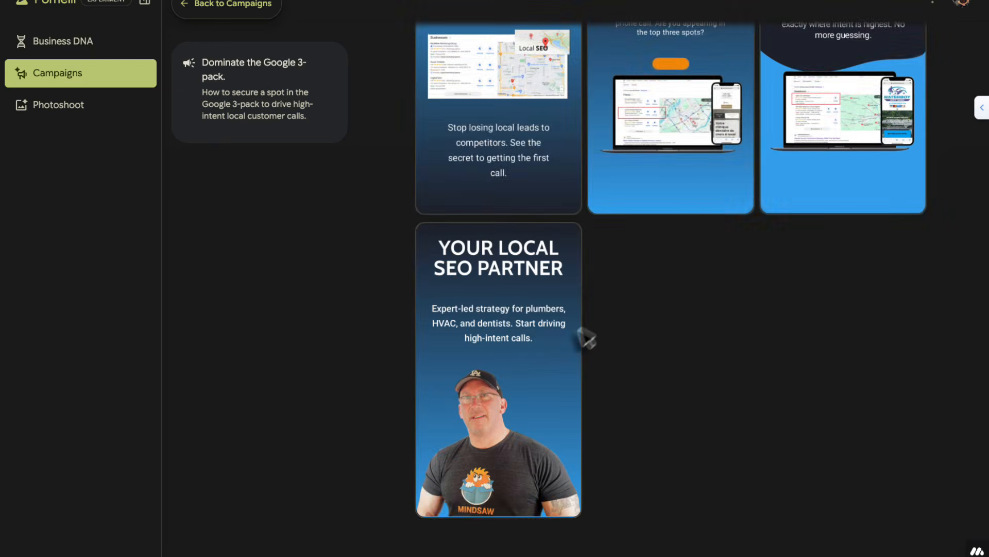
- View the "Your Local SEO Partner" creative in the editor and return to the campaigns overview
left_click(541, 342)
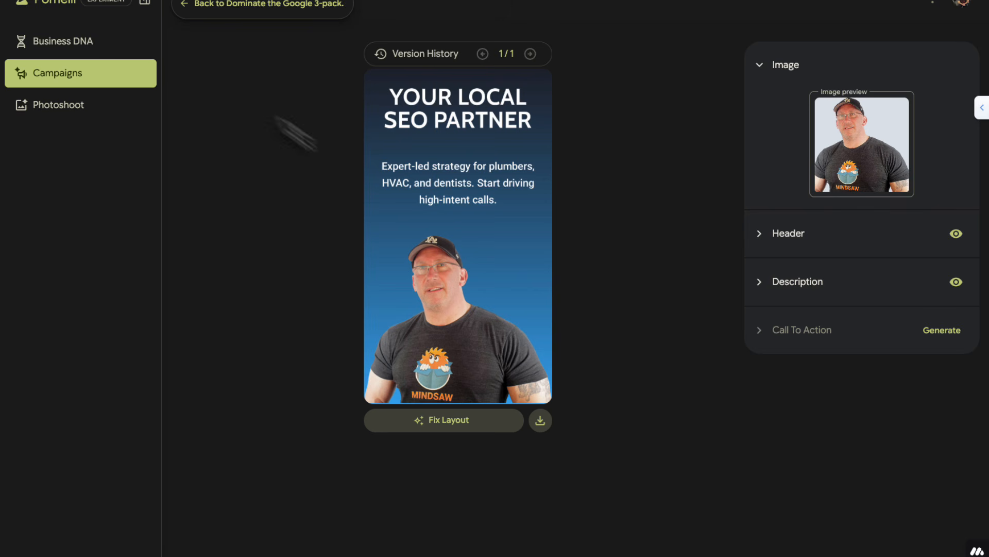
left_click(186, 8)
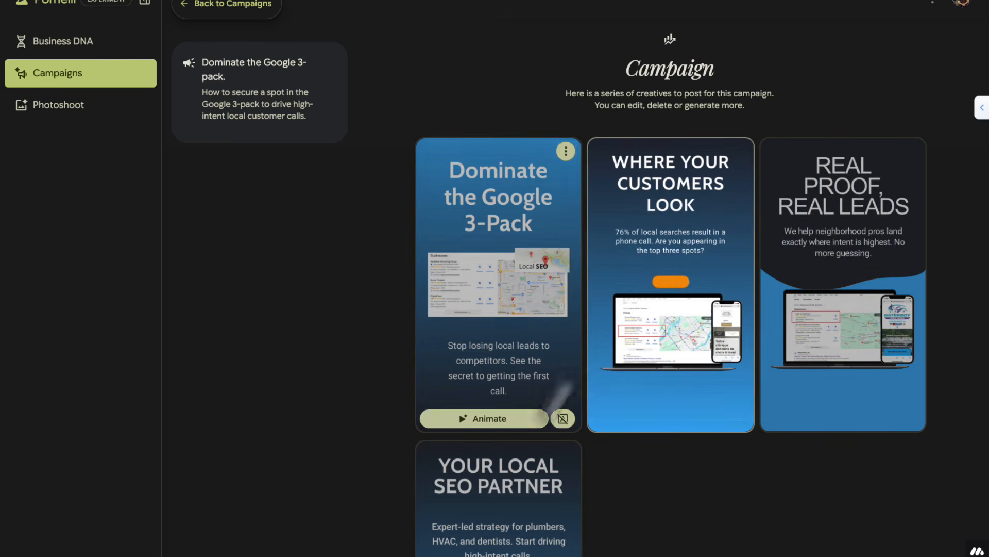
left_click(187, 9)
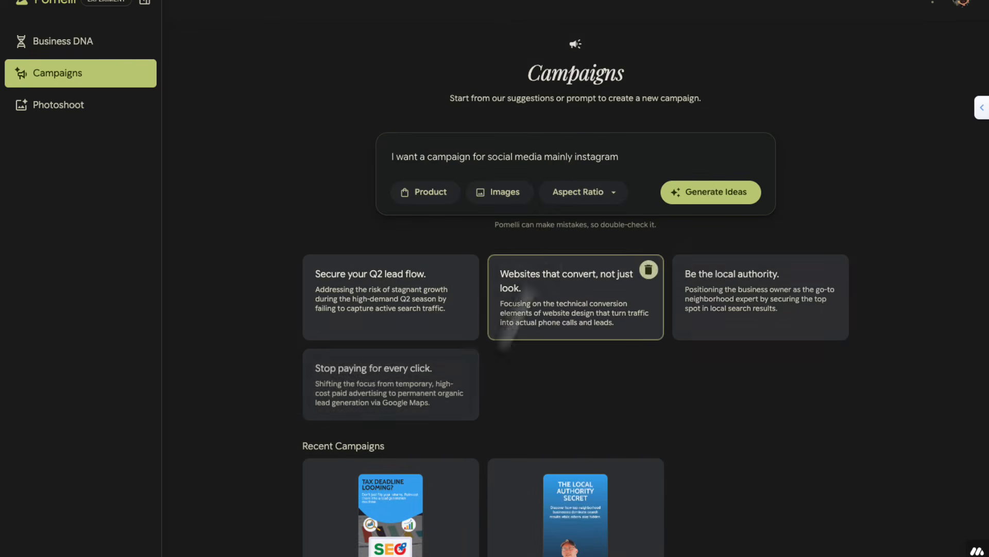
scroll(750, 434, "down", 5)
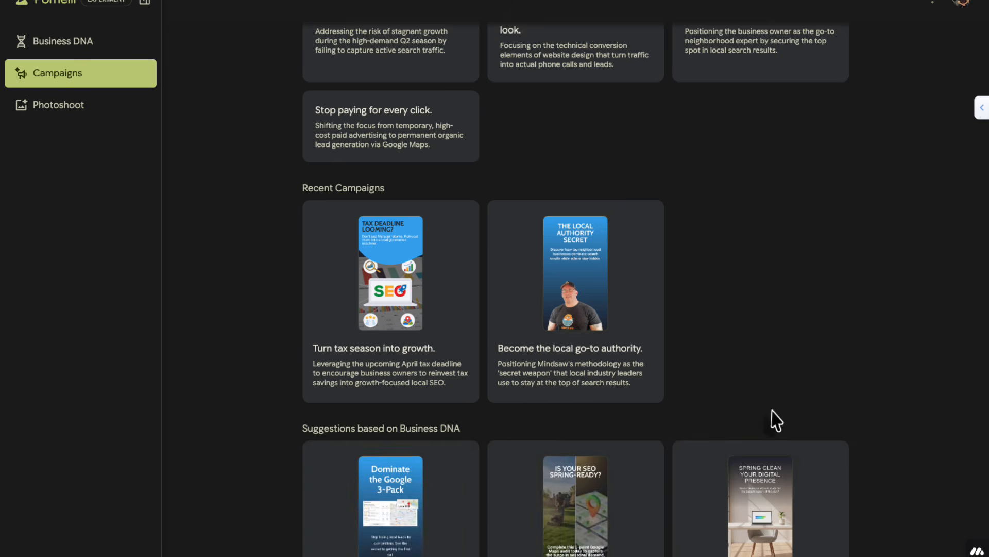
scroll(773, 424, "up", 1)
scroll(773, 428, "up", 5)
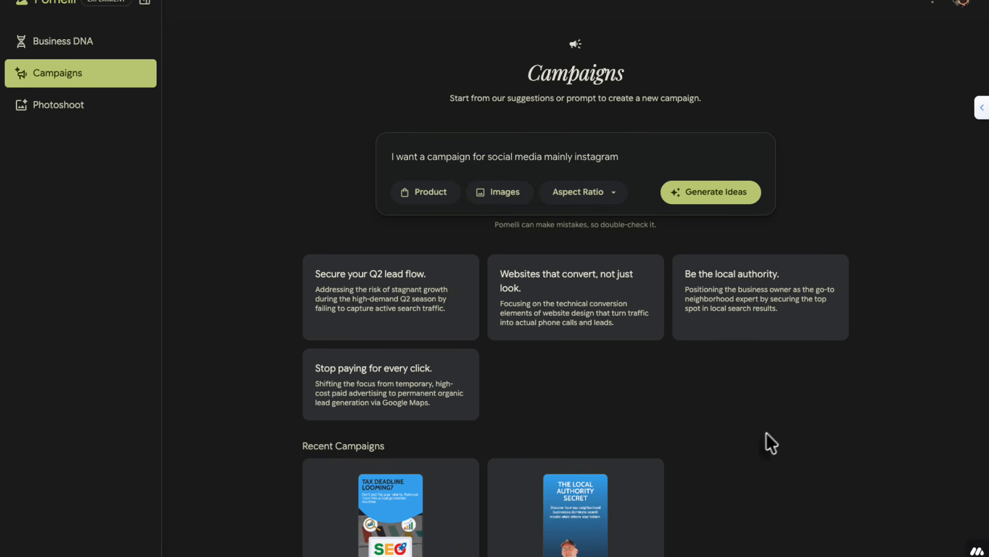
- Attach six images to the campaign prompt: the first four in the library, the portrait with red sunglasses and the red Mindsaw logo
left_click(504, 195)
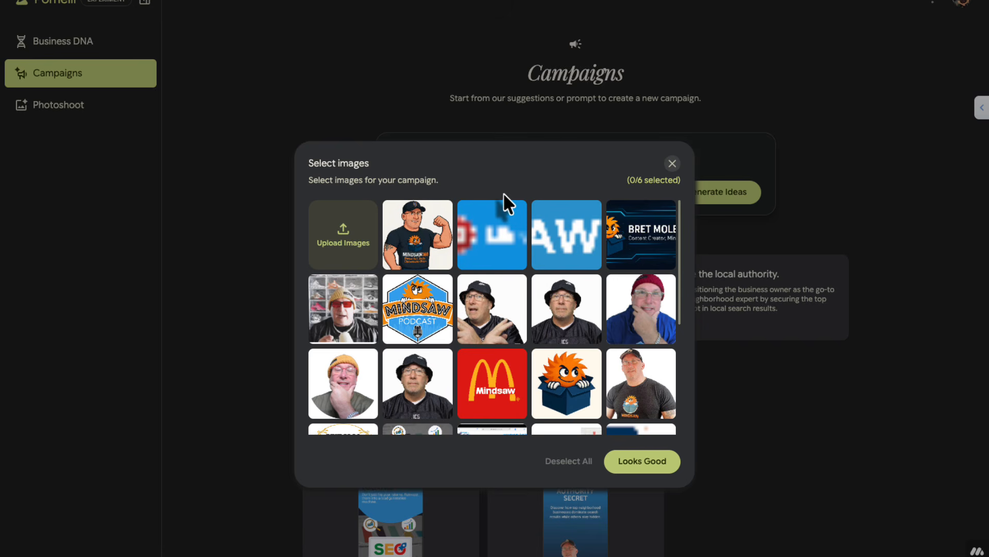
left_click(403, 246)
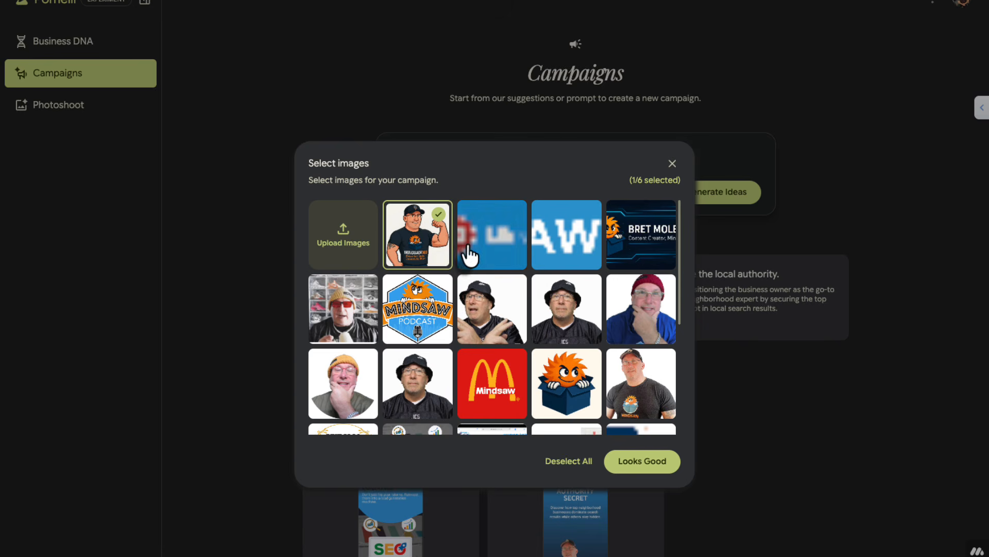
left_click(471, 256)
left_click(567, 253)
left_click(628, 256)
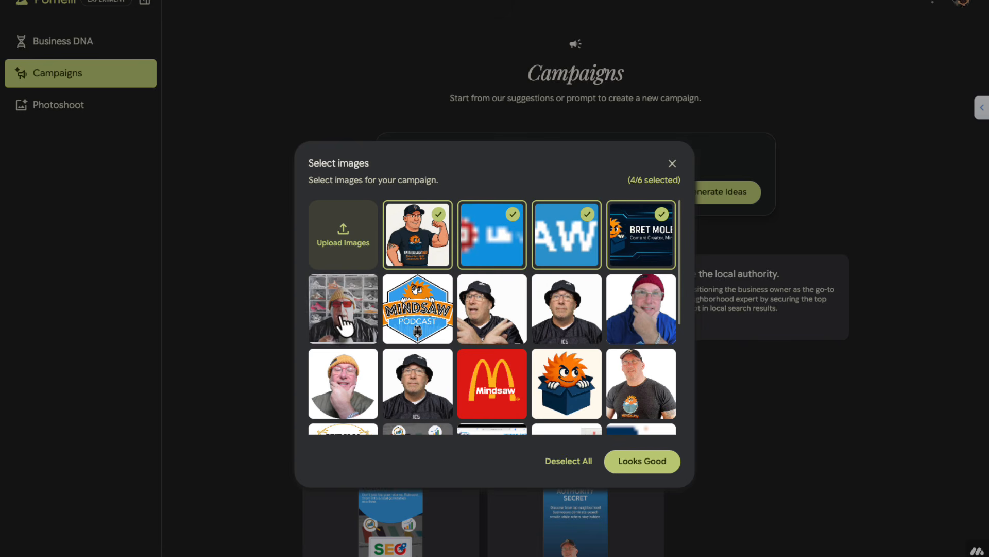
left_click(342, 325)
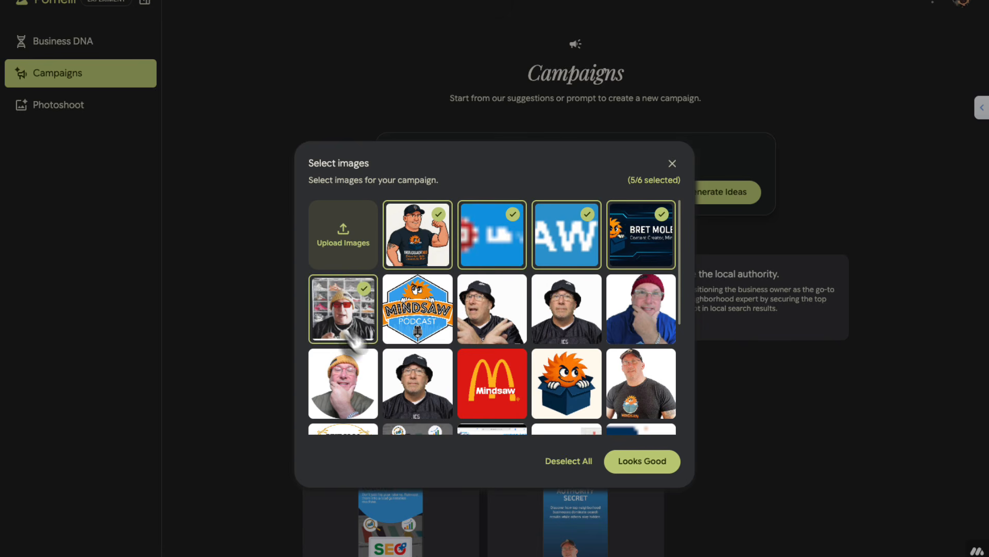
left_click(505, 415)
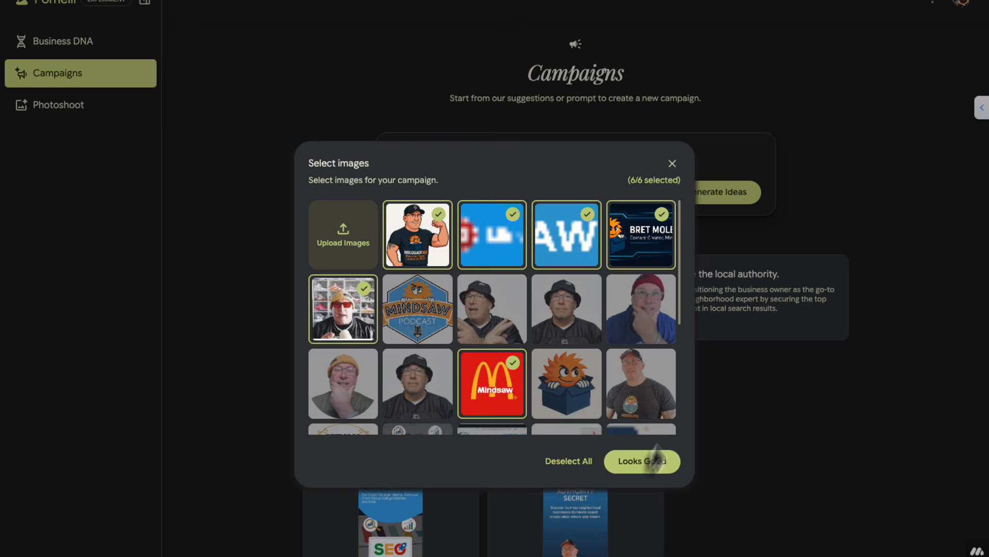
left_click(648, 473)
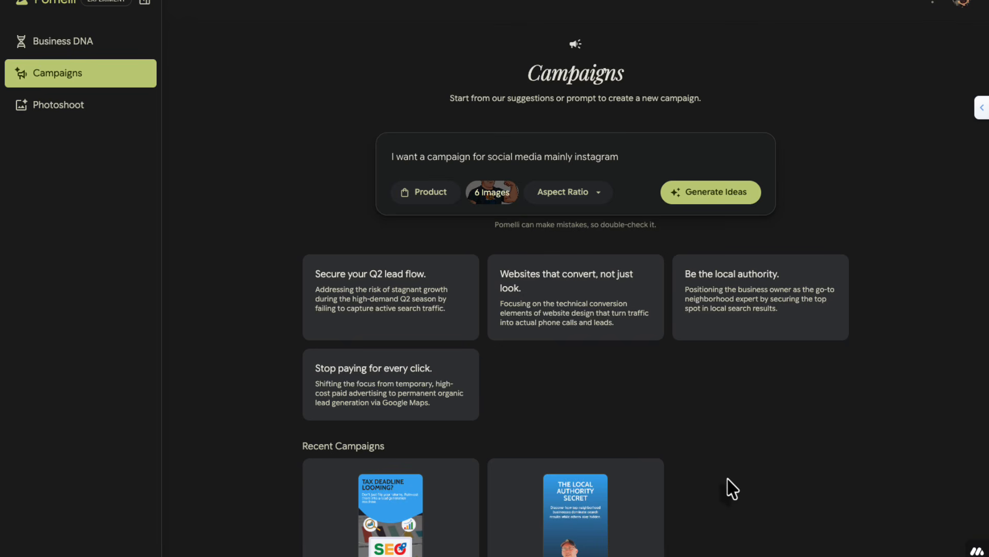
- Generate campaign ideas from the Instagram prompt and create the "Maps SEO, made simple." campaign
left_click(699, 198)
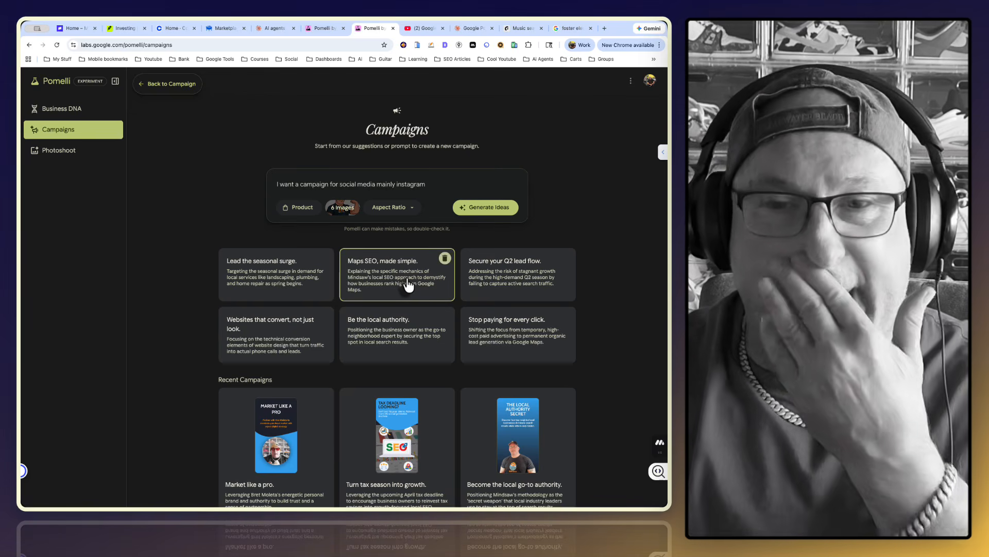
left_click(409, 284)
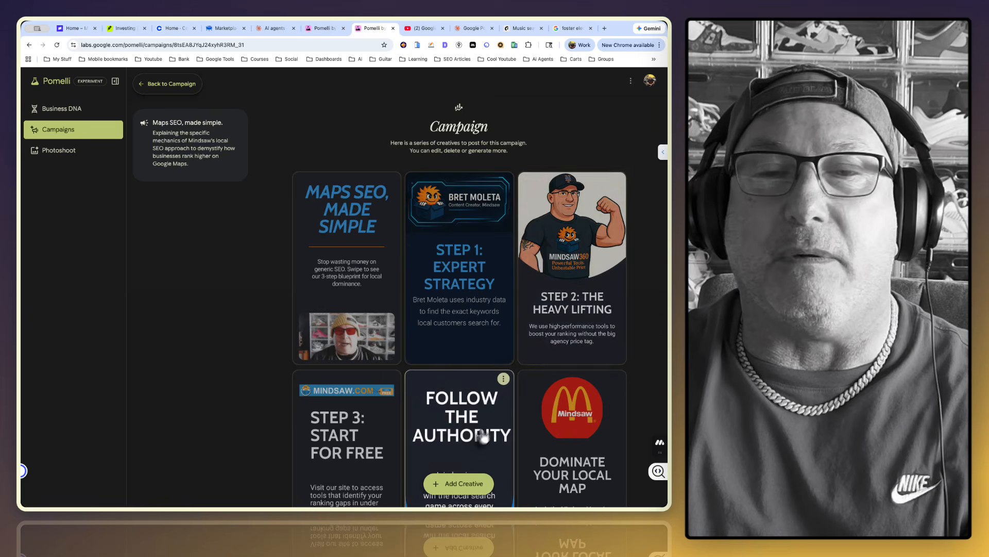
- Look through all creatives of the "Maps SEO, made simple." campaign and return to the campaigns overview
scroll(462, 433, "down", 1)
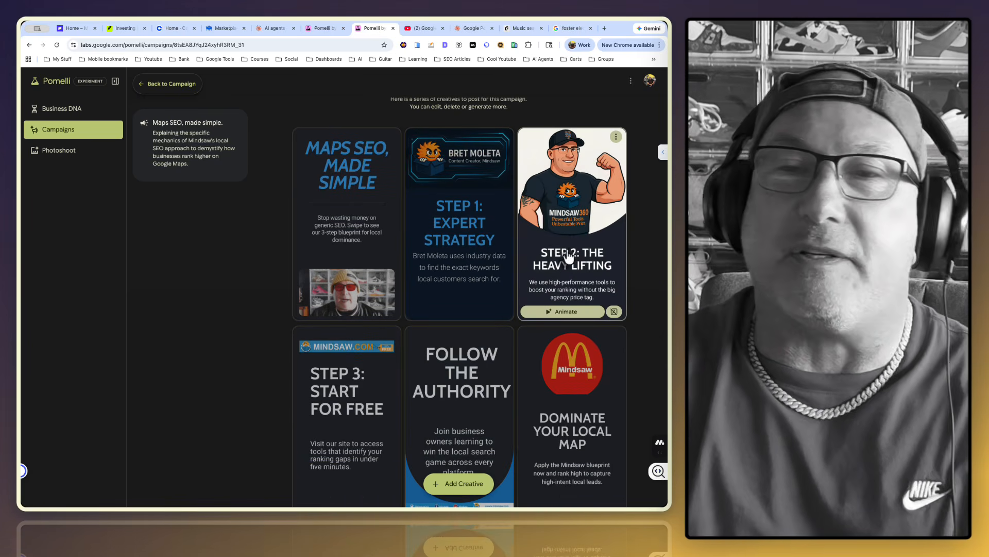
scroll(571, 258, "down", 1)
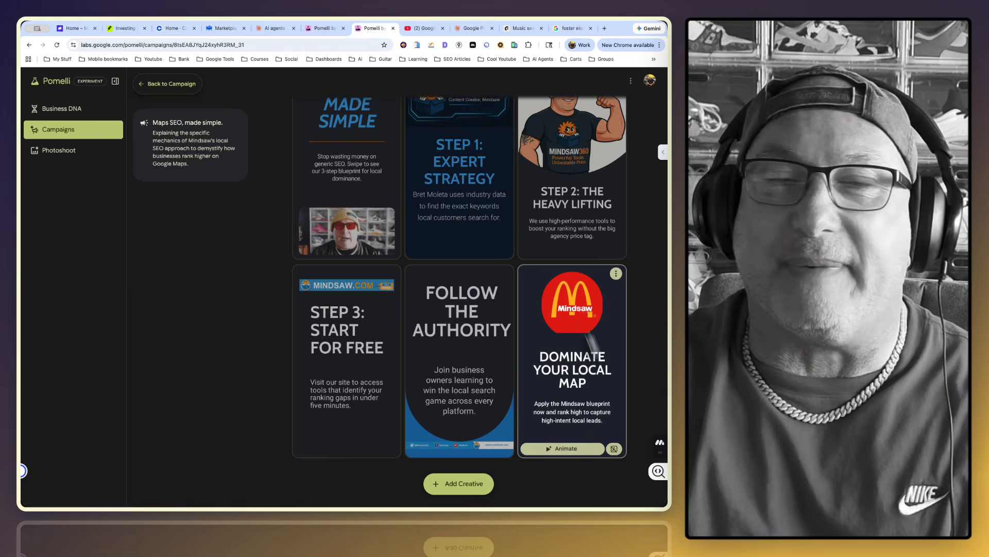
scroll(572, 369, "up", 2)
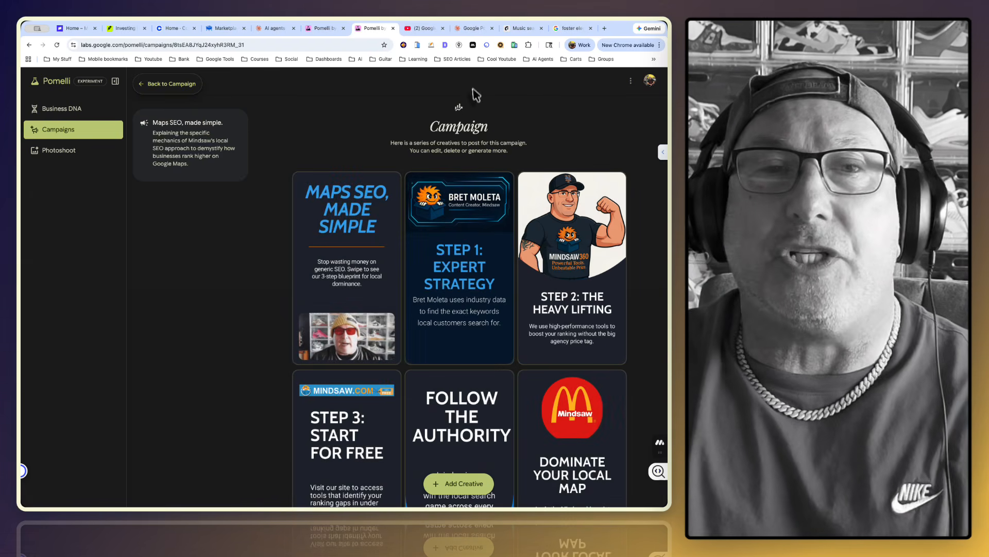
left_click(147, 84)
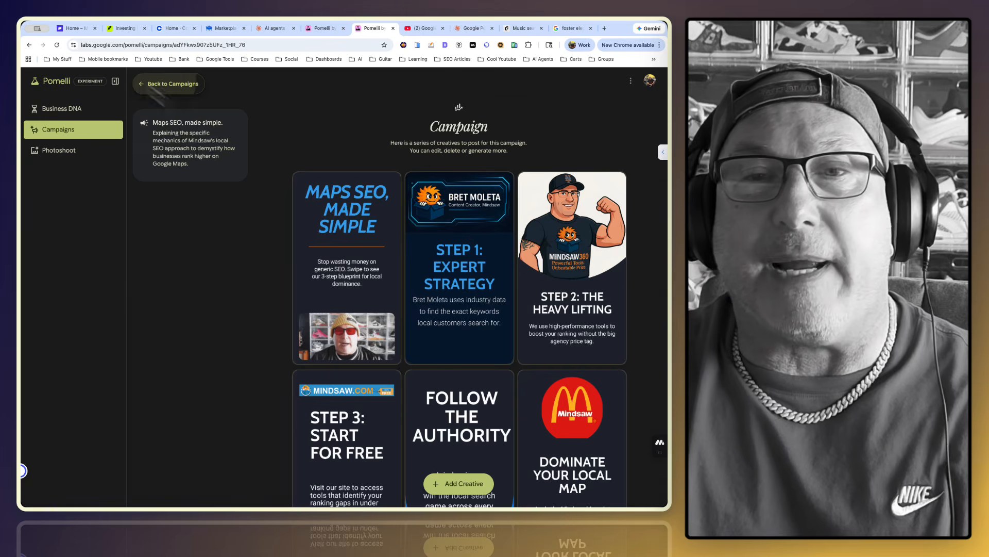
left_click(145, 85)
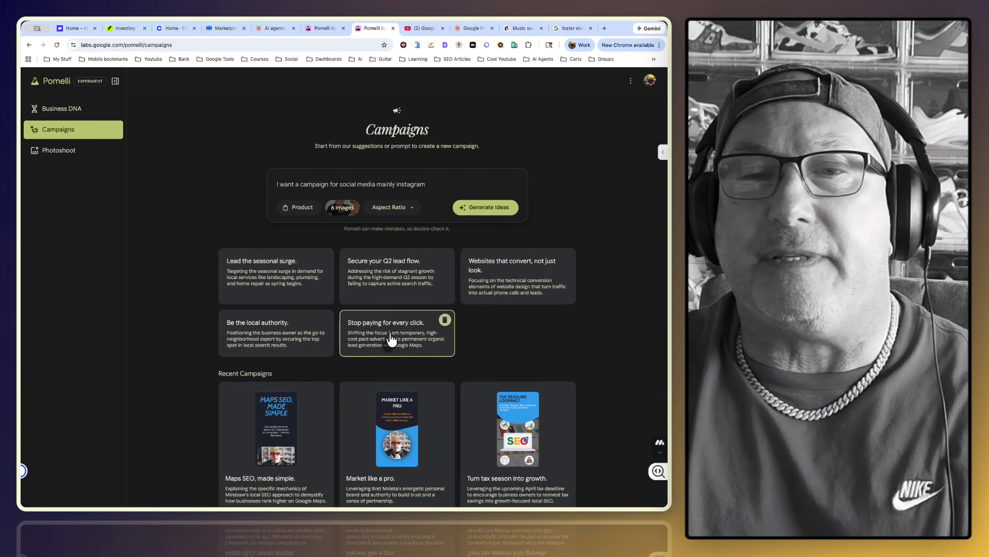
- Create the "Stop paying for every click." campaign, review its generated creatives and return to the campaigns overview
left_click(391, 340)
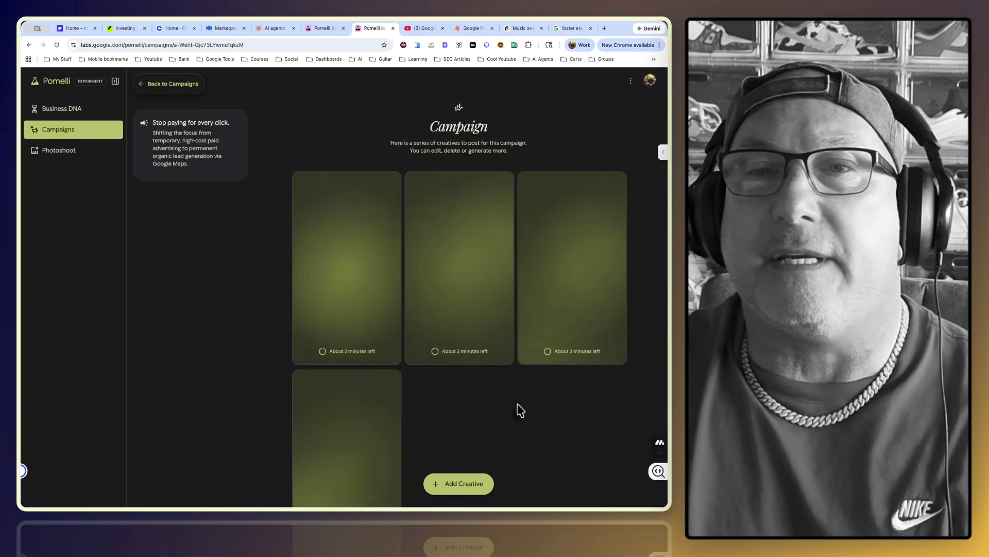
scroll(520, 410, "down", 2)
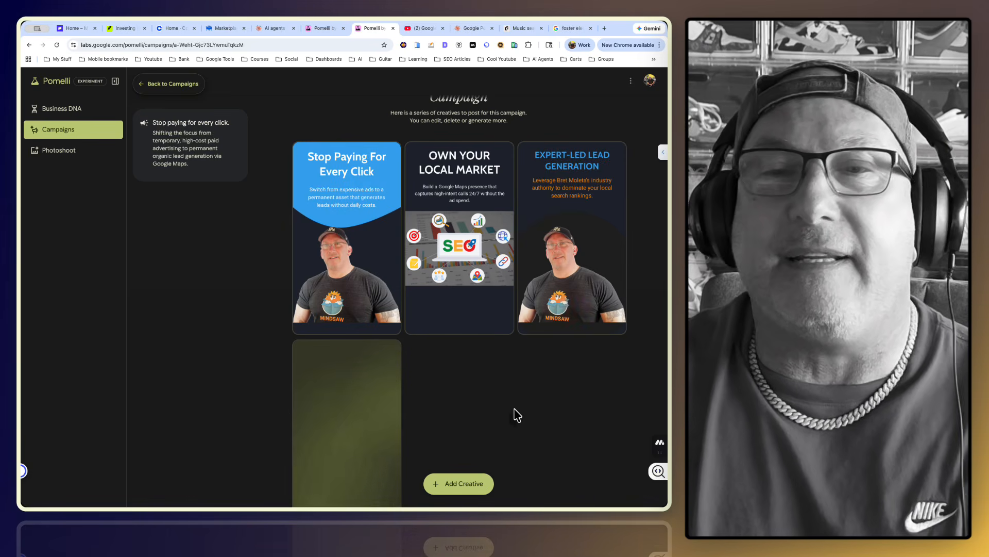
scroll(516, 415, "down", 1)
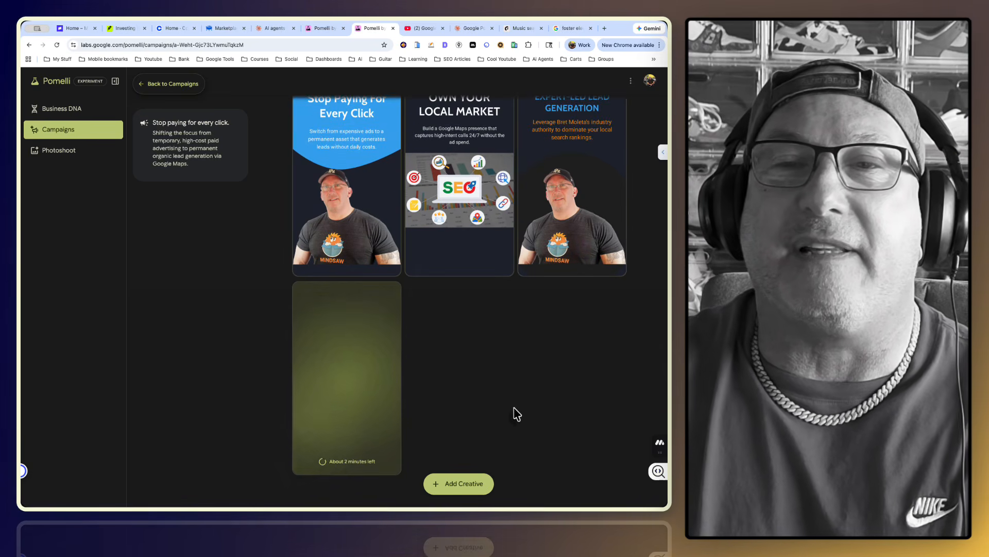
scroll(517, 415, "up", 1)
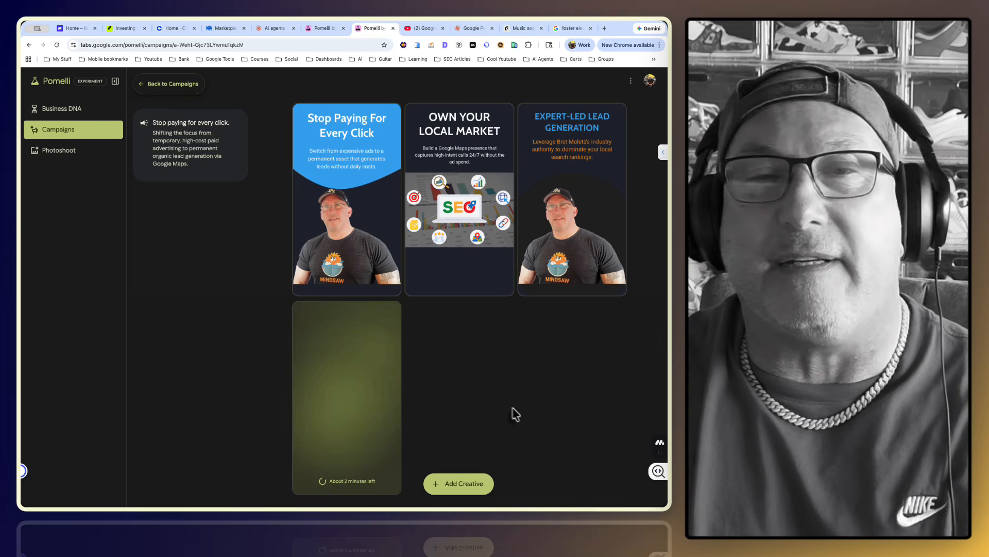
left_click(139, 86)
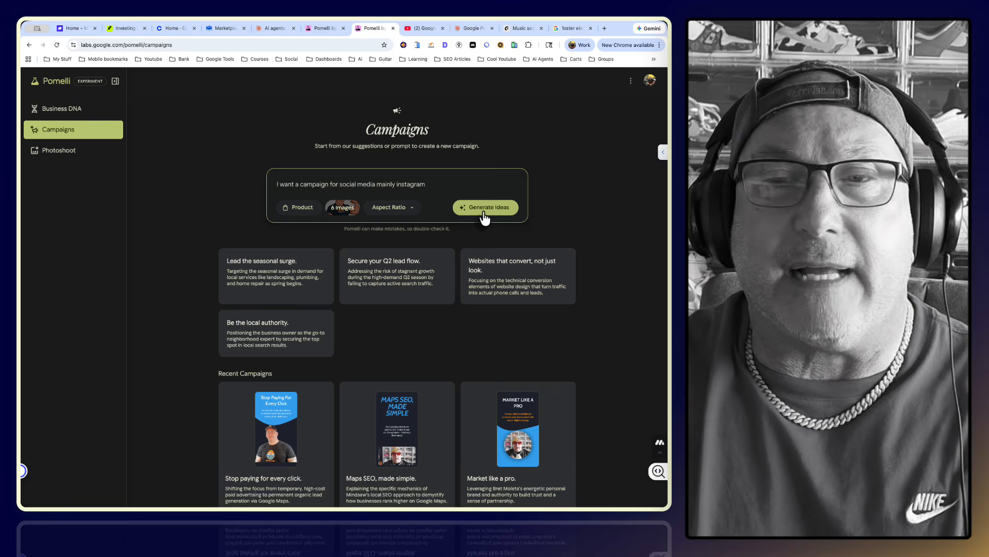
scroll(453, 365, "down", 1)
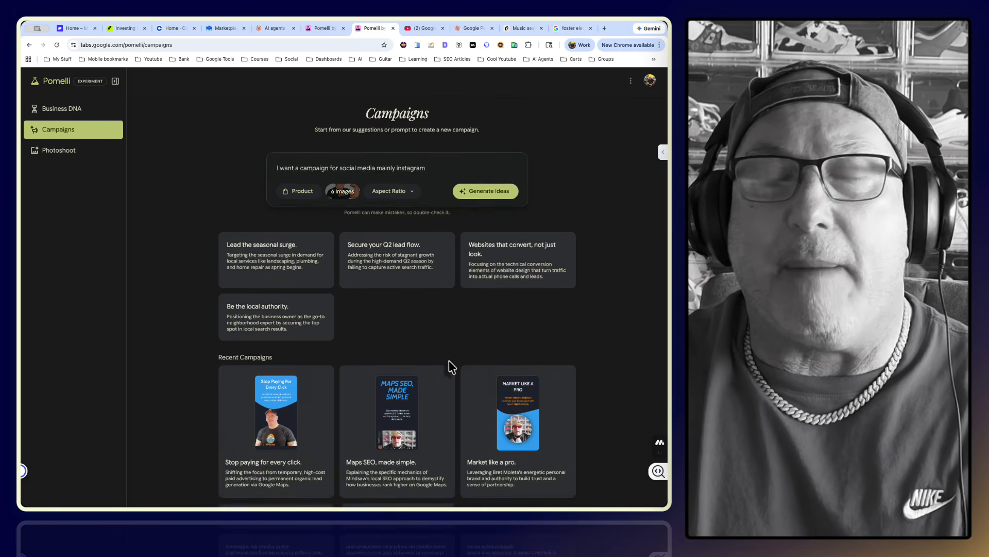
scroll(436, 351, "up", 1)
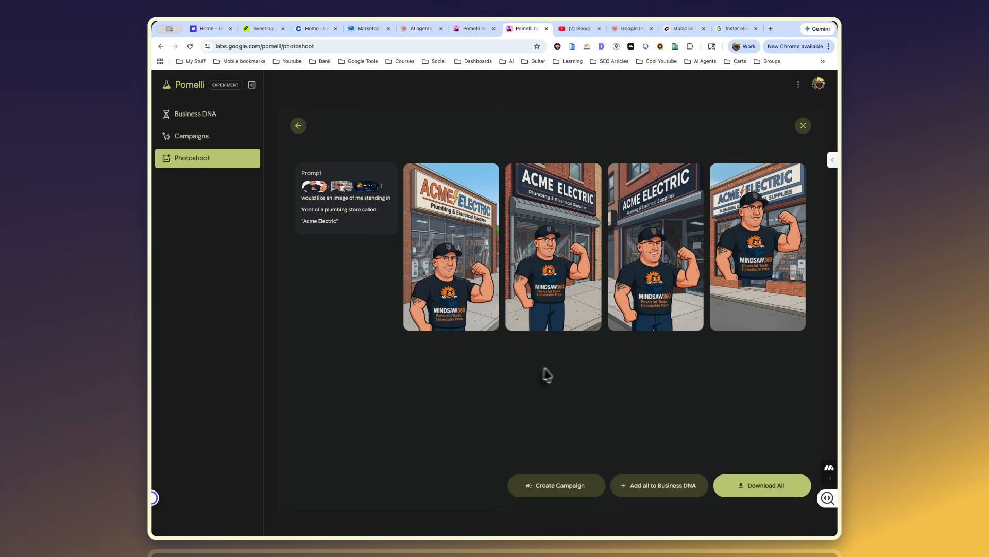
- Examine the generated photoshoot images of the cartoon character in front of the Acme Electric store
mouse_move(757, 299)
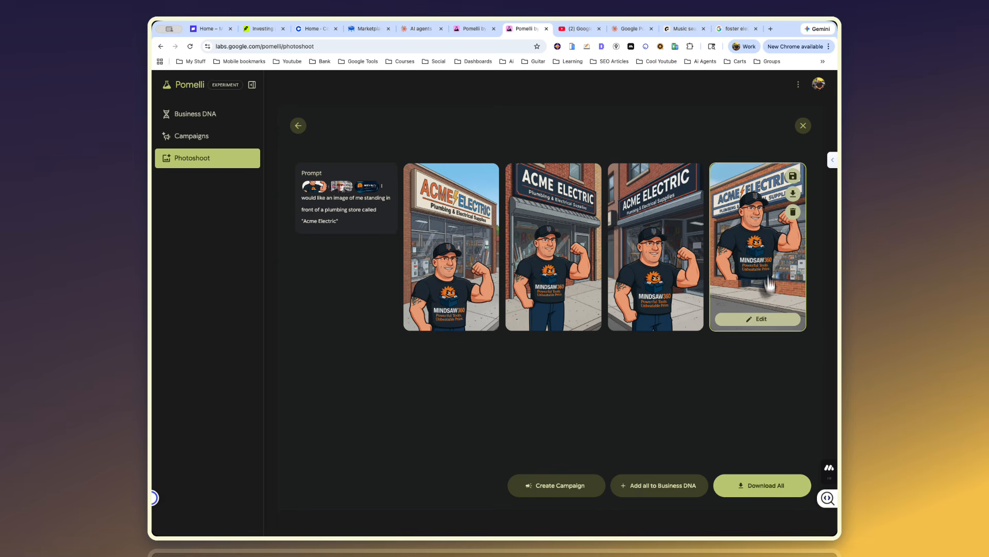
mouse_move(675, 290)
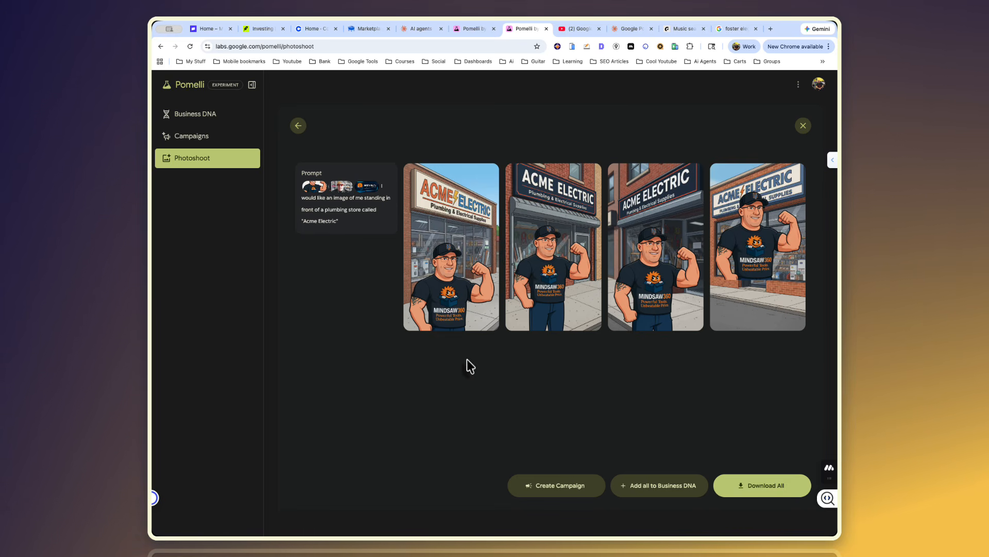
mouse_move(718, 316)
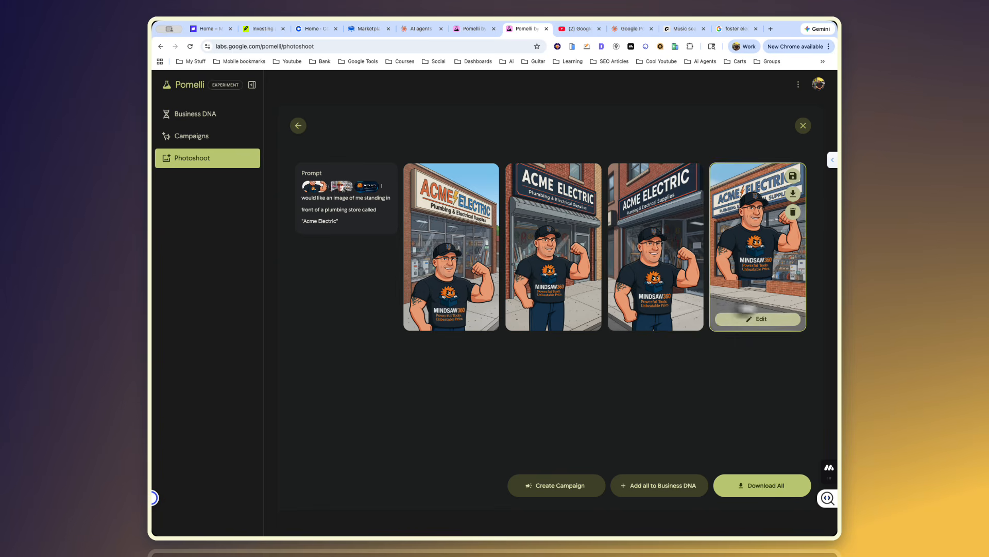